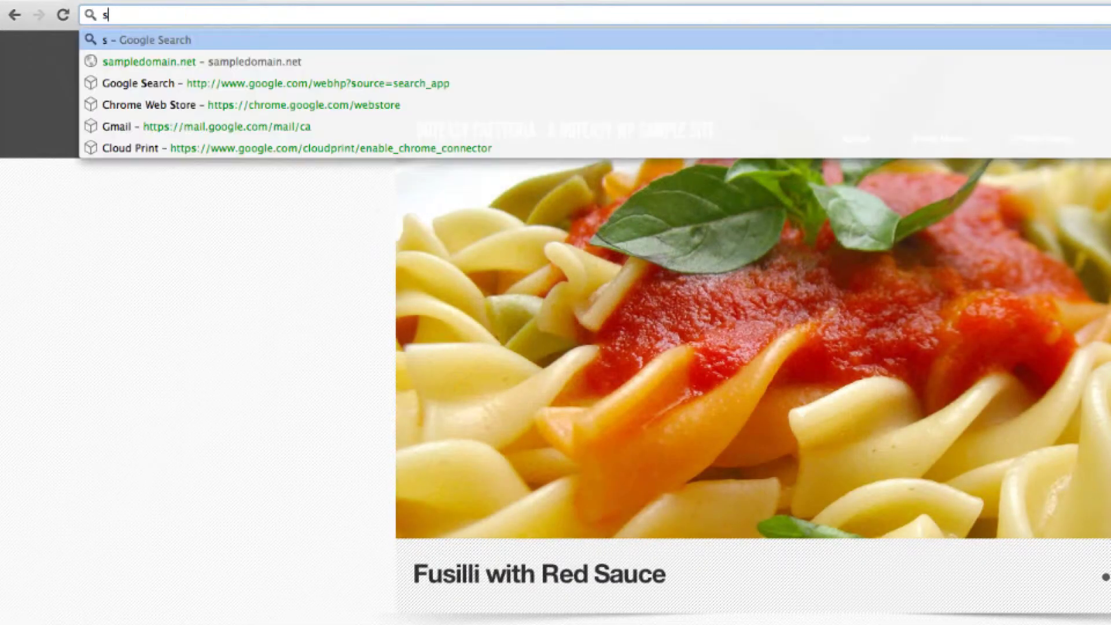
Go to sampledomain.net/wp-admin and log in with the admin username and password.
key("BackSpace")
type("amp")
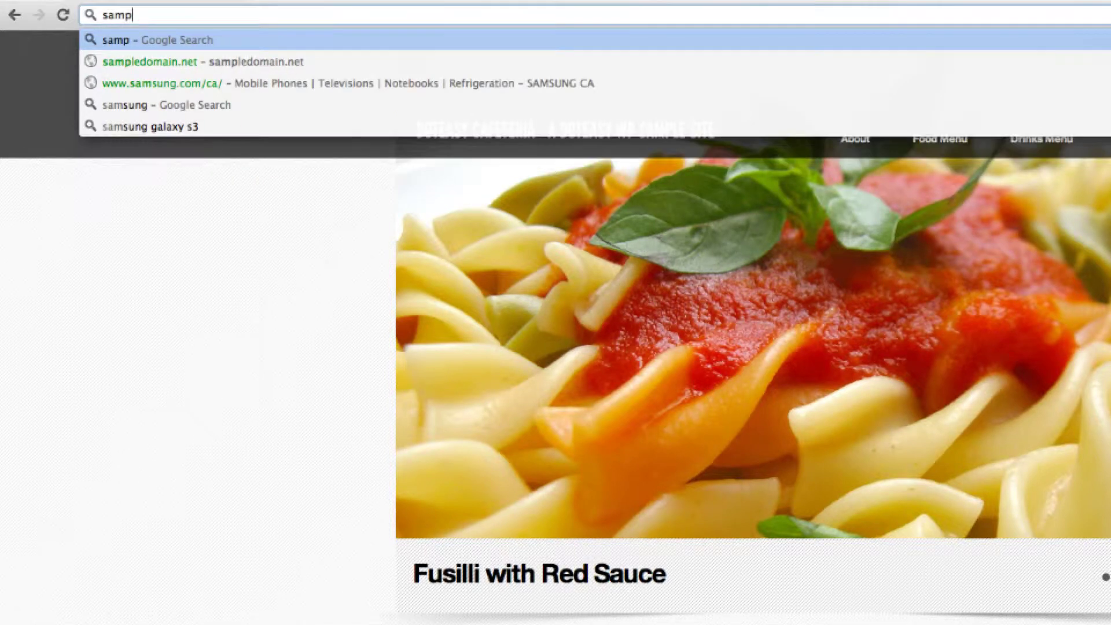
type("ledomain.net/")
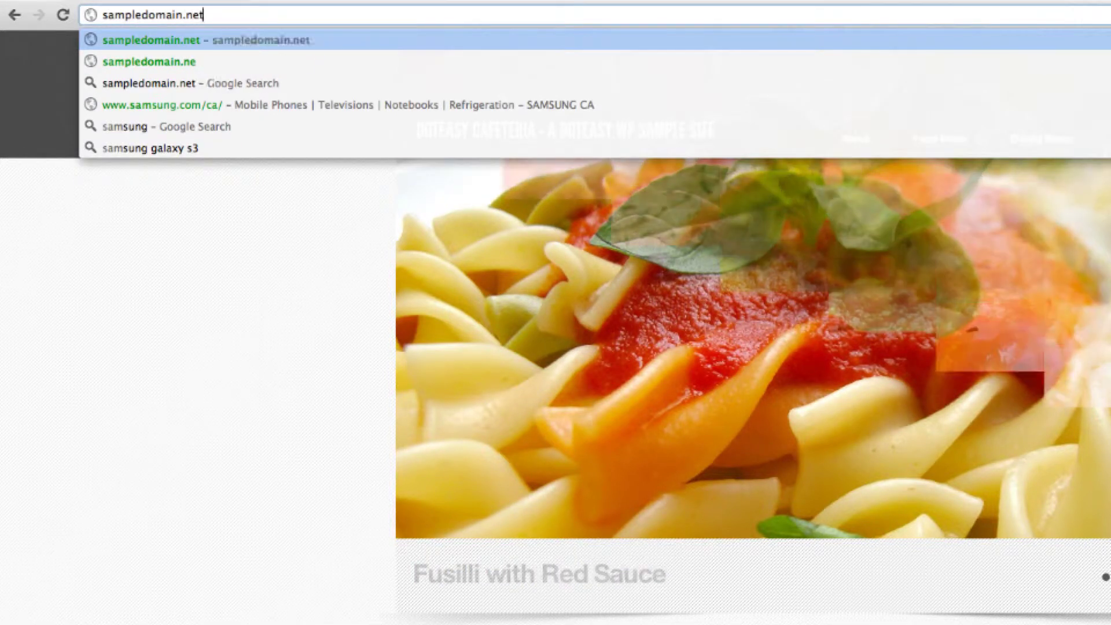
type("wp-ad")
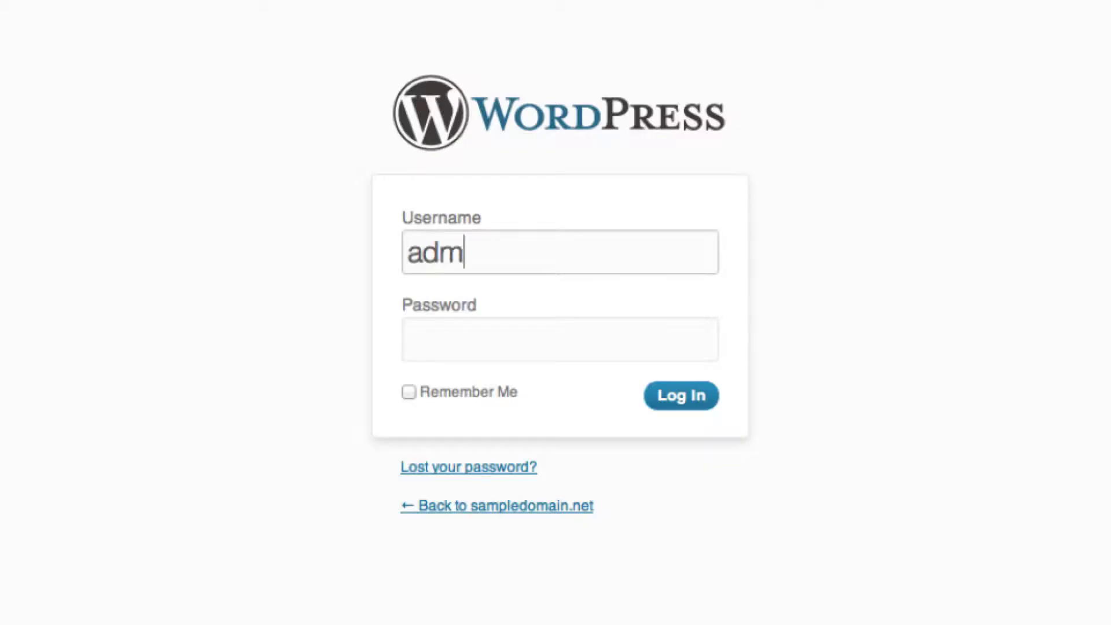
key("Tab")
type("••••••")
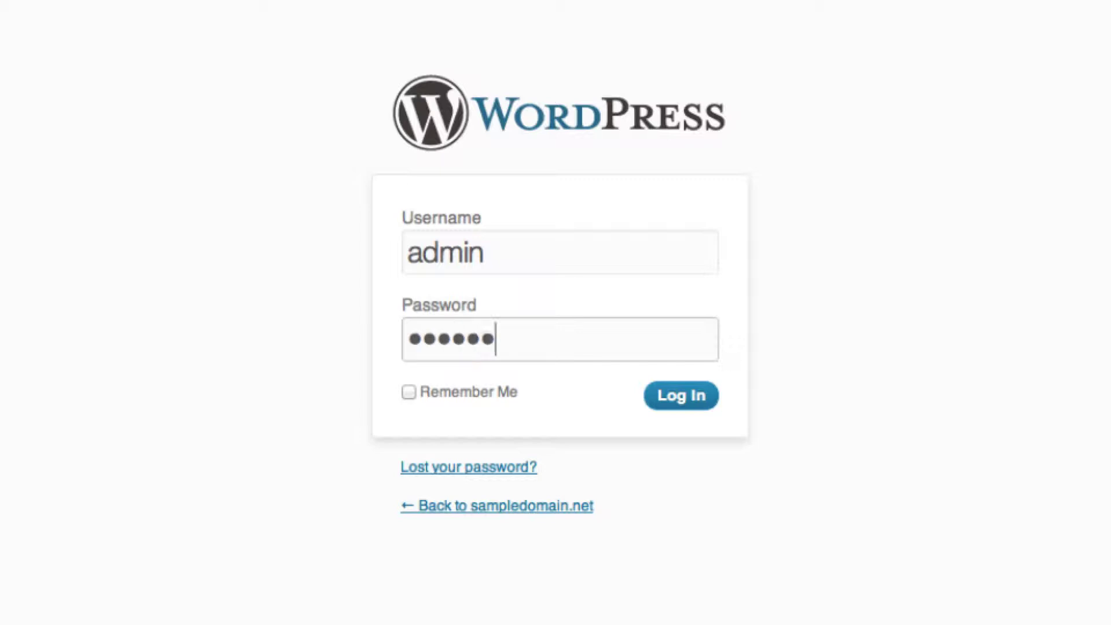
type("•")
key("Return")
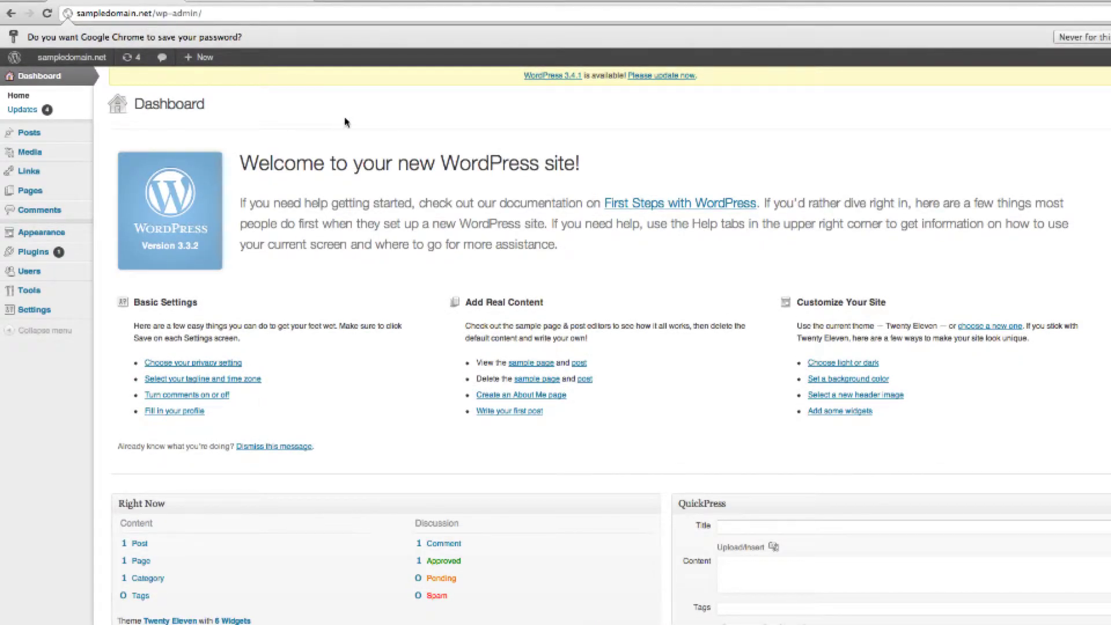
Navigate the admin sidebar to the Appearance > Themes page.
mouse_move(82, 139)
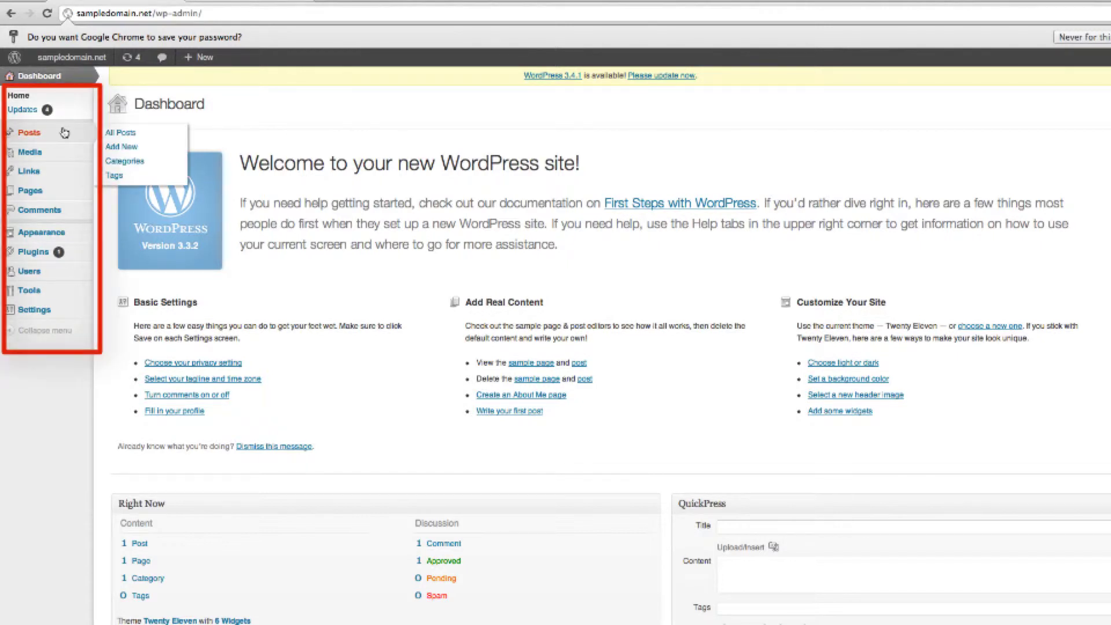
mouse_move(54, 260)
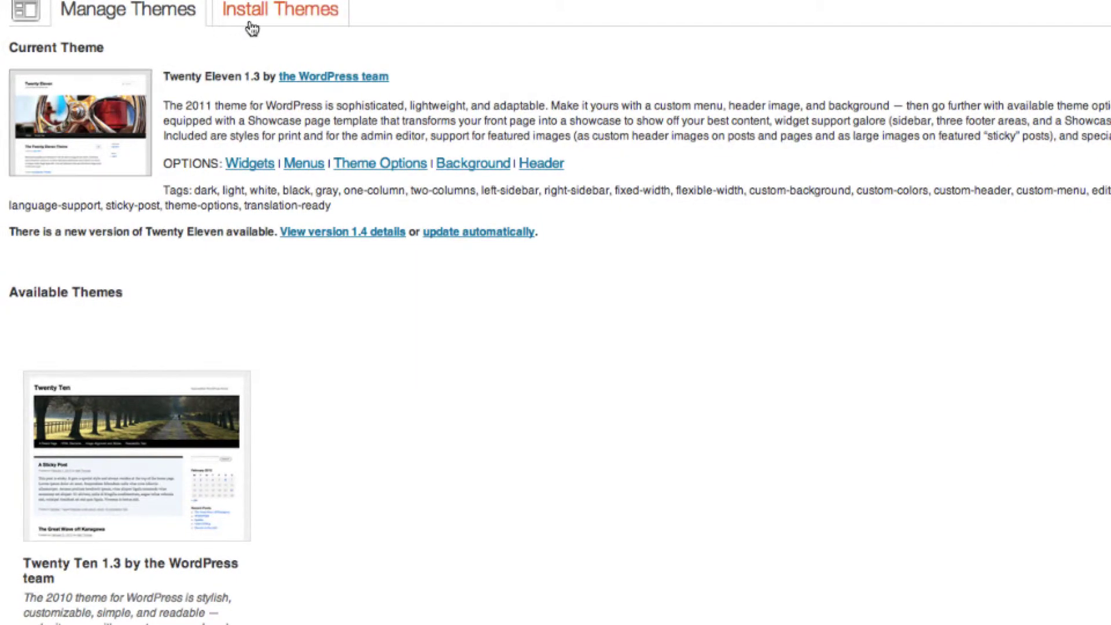
Open Install Themes and browse the Featured themes listing.
left_click(269, 19)
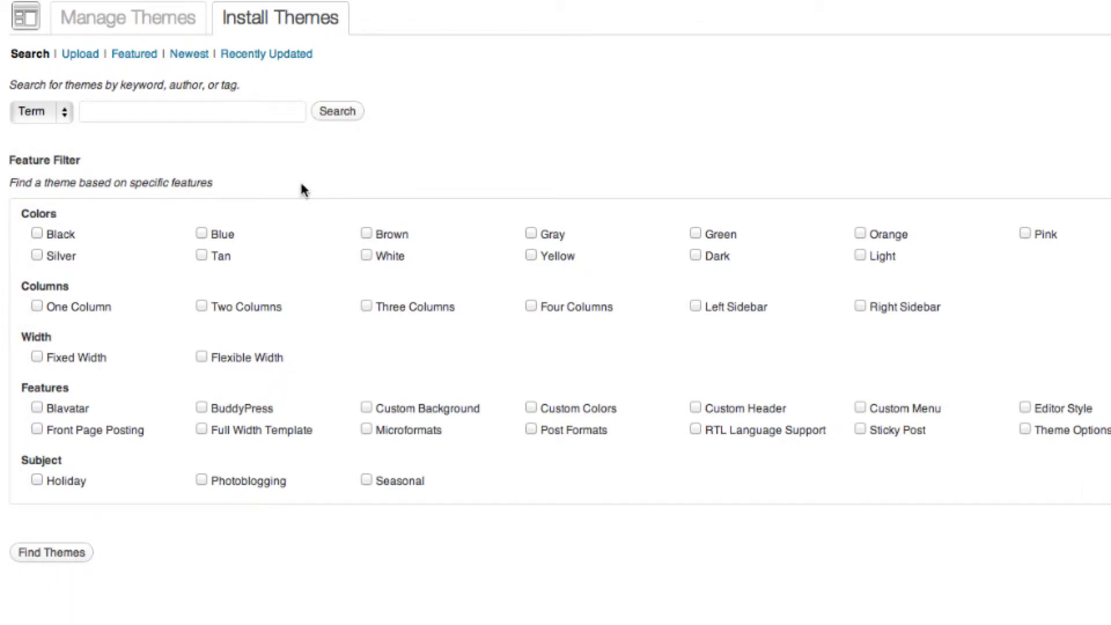
left_click(133, 53)
scroll(538, 115, "down", 15)
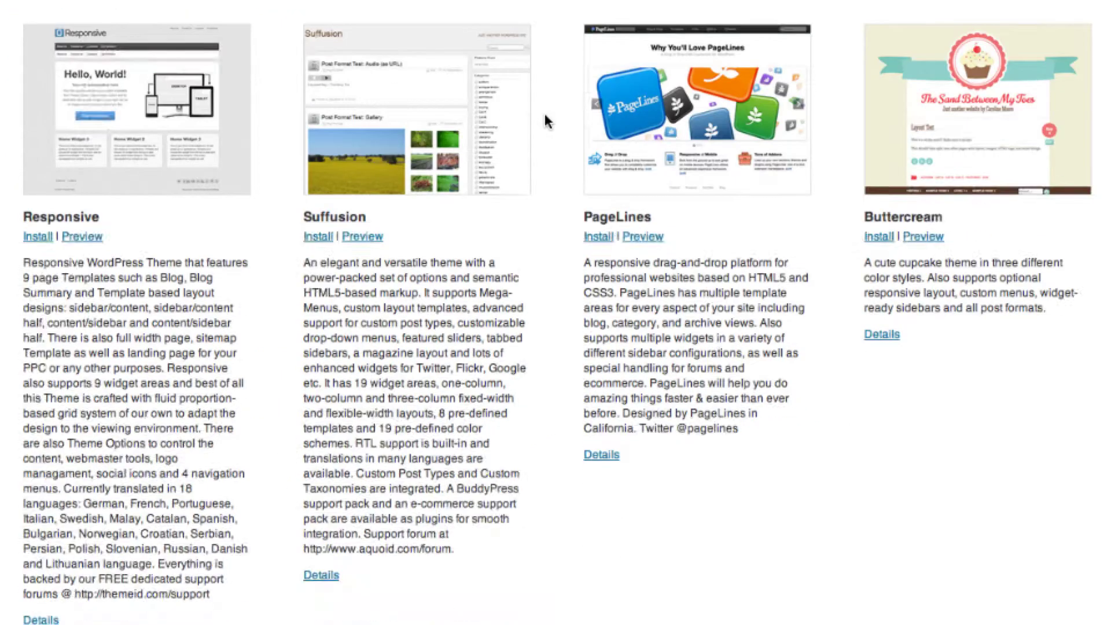
scroll(550, 133, "up", 15)
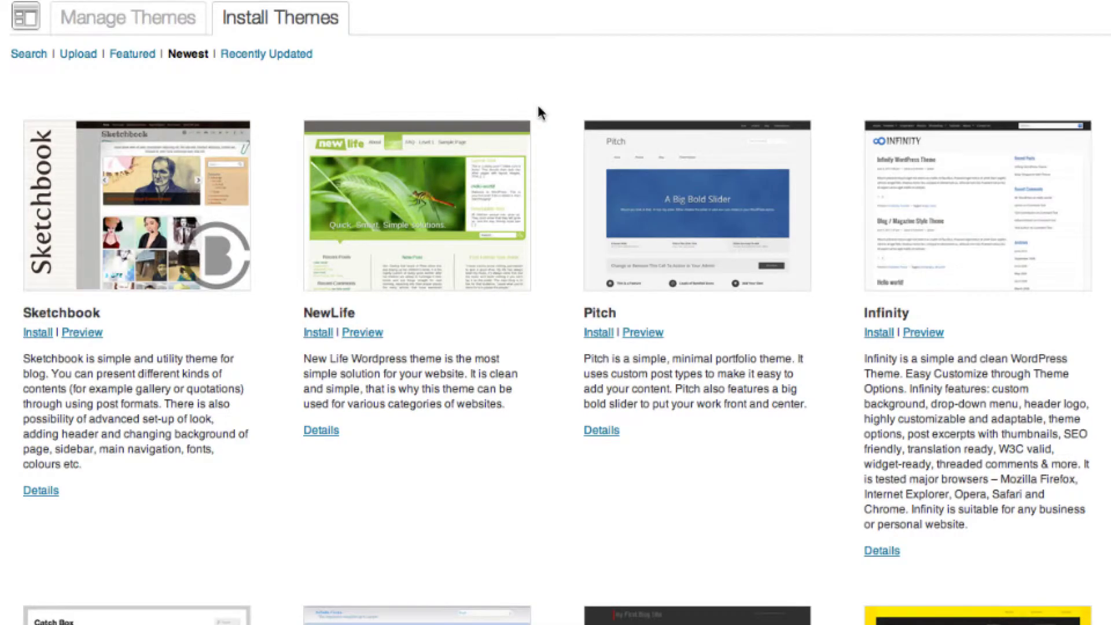
scroll(572, 124, "down", 20)
scroll(573, 130, "up", 6)
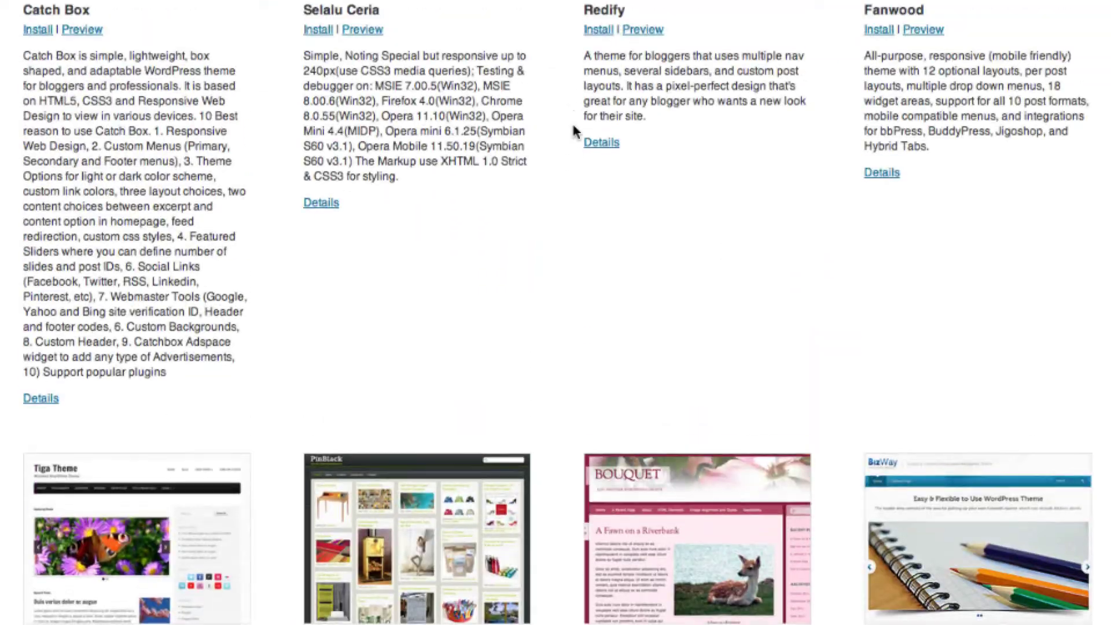
scroll(573, 130, "up", 15)
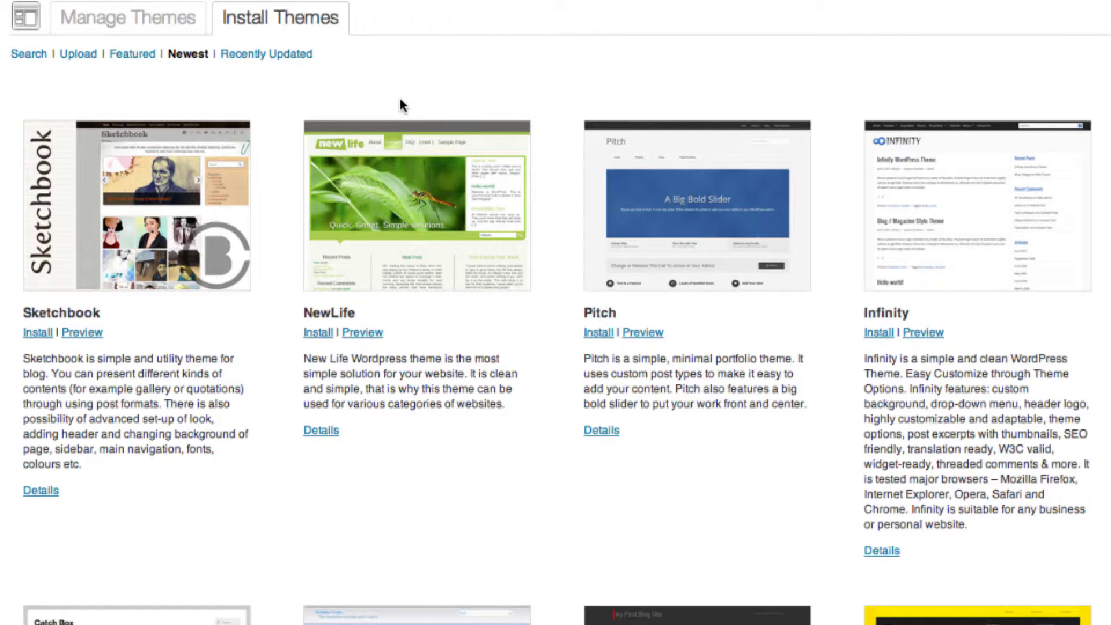
Browse the Recently Updated themes, then return to the Featured listing.
left_click(266, 53)
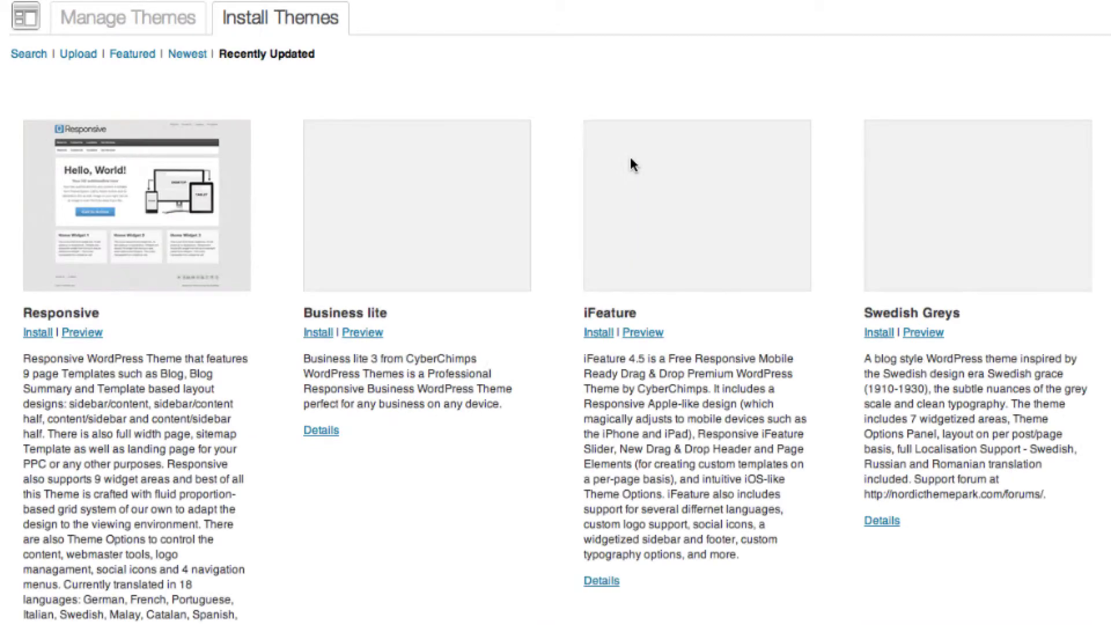
scroll(633, 165, "down", 10)
scroll(633, 165, "down", 12)
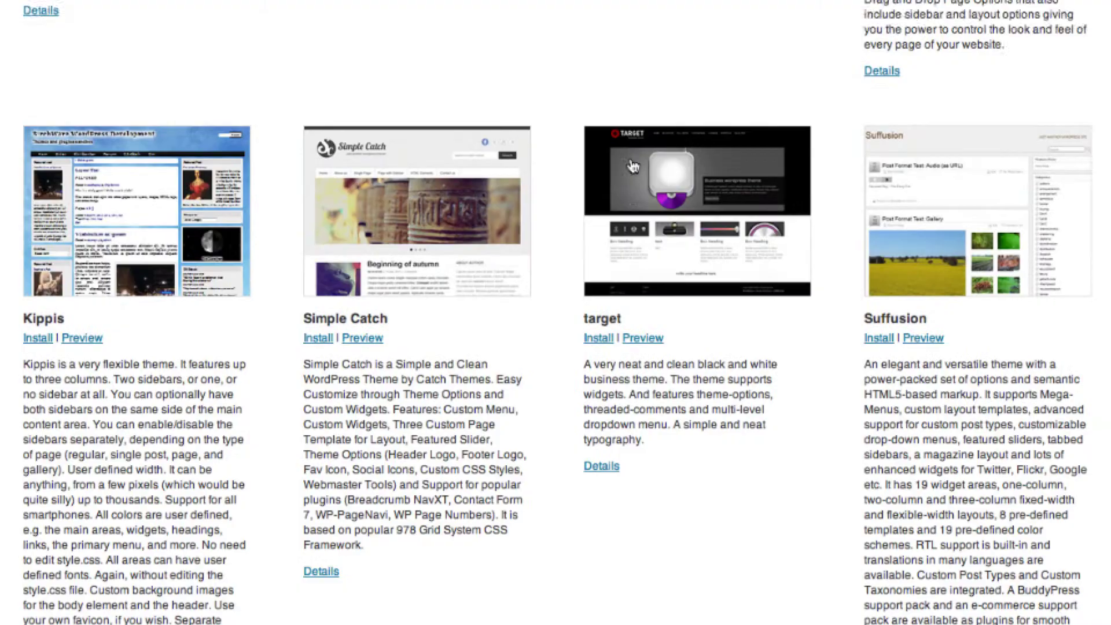
scroll(632, 165, "up", 14)
scroll(633, 165, "up", 8)
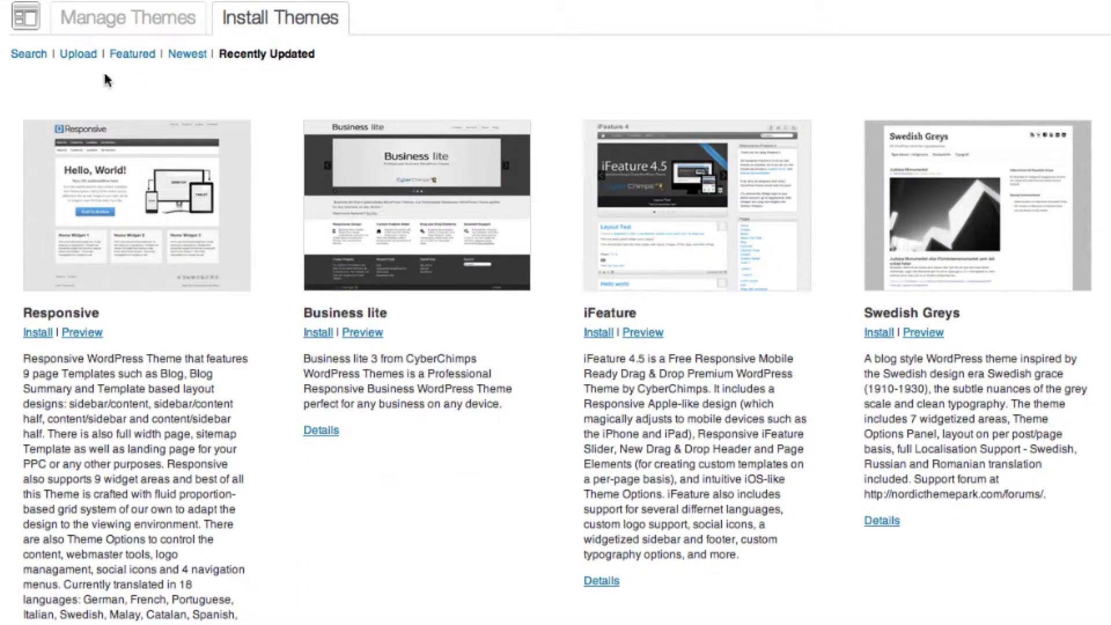
left_click(130, 52)
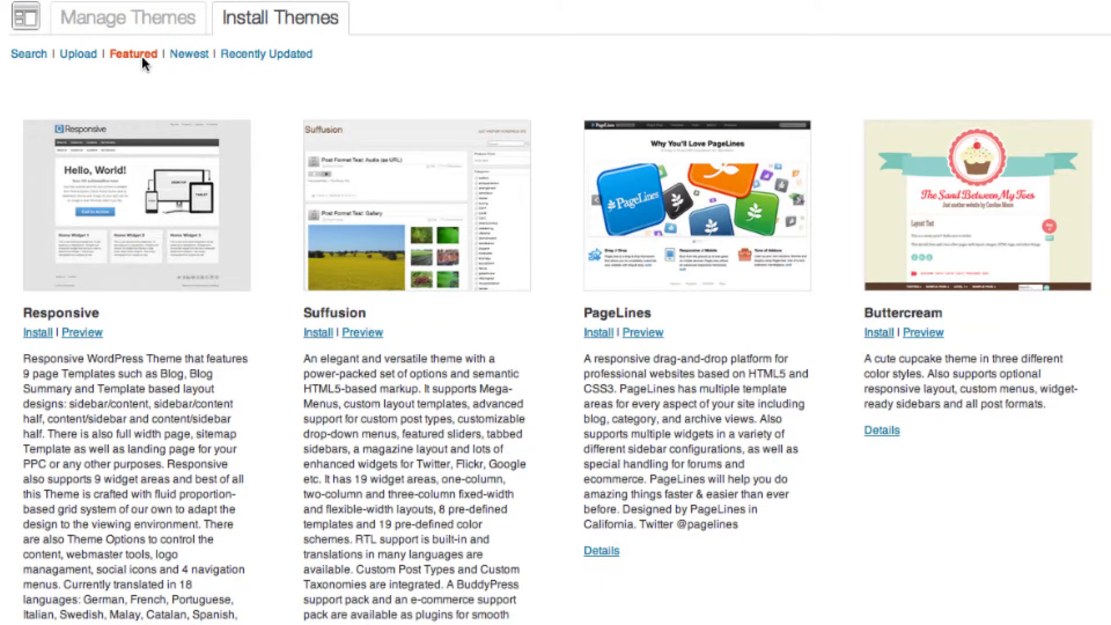
Preview the Buttercream theme from the Featured list and close the preview.
left_click(922, 334)
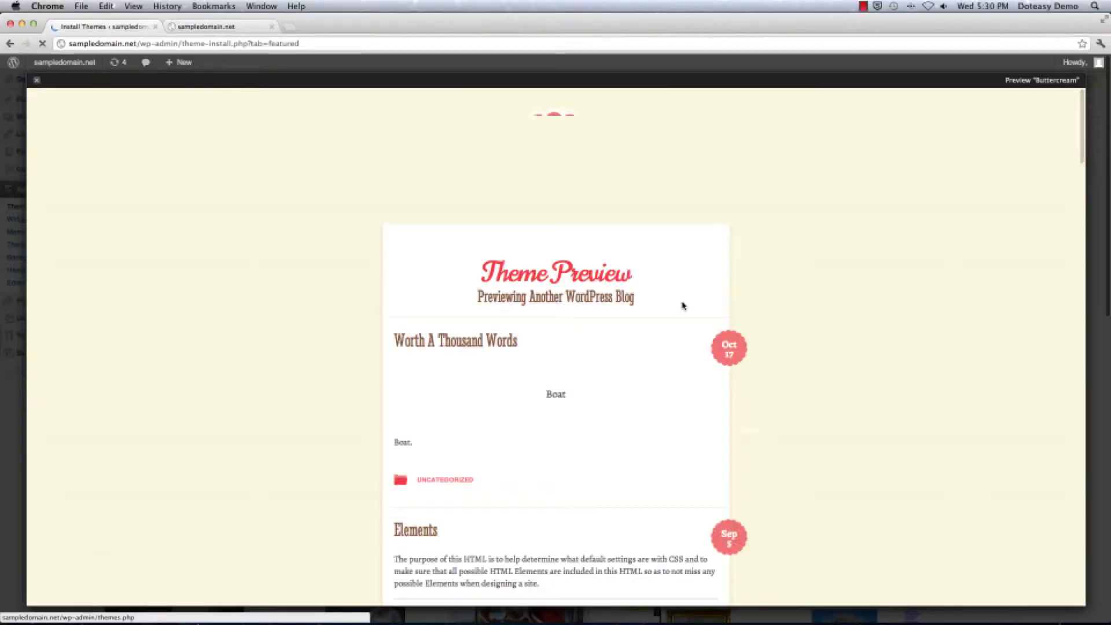
scroll(841, 297, "down", 15)
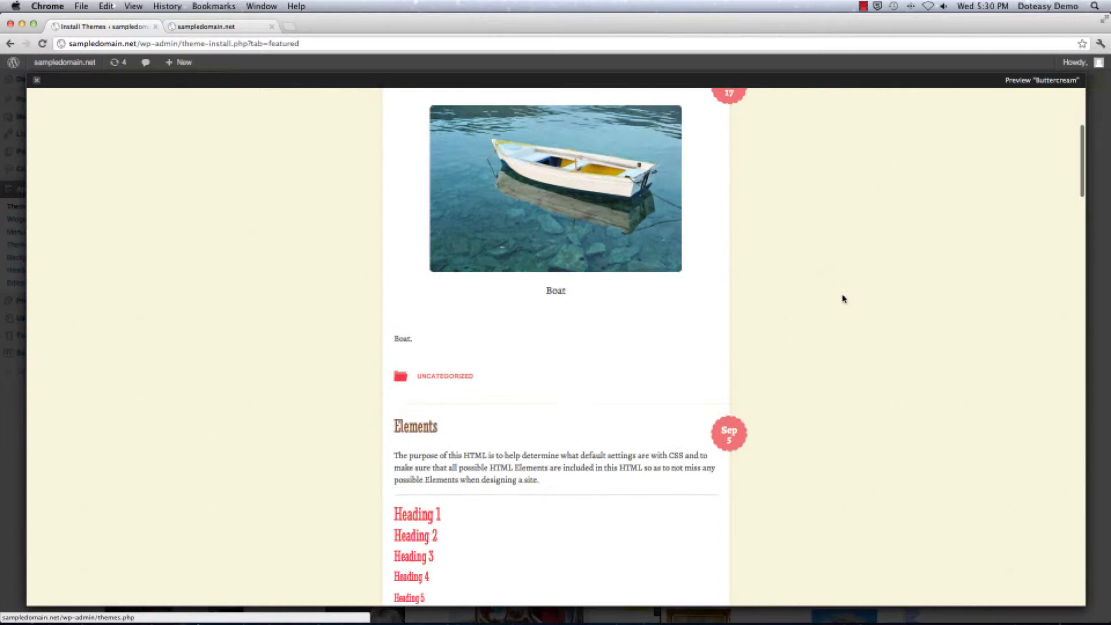
scroll(842, 299, "up", 15)
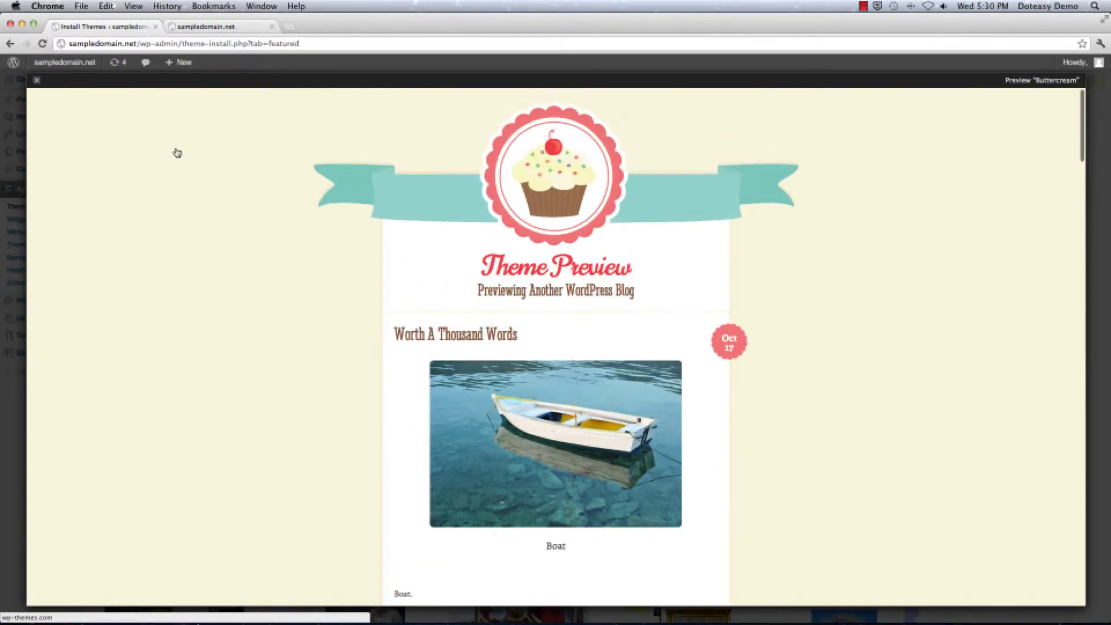
left_click(36, 80)
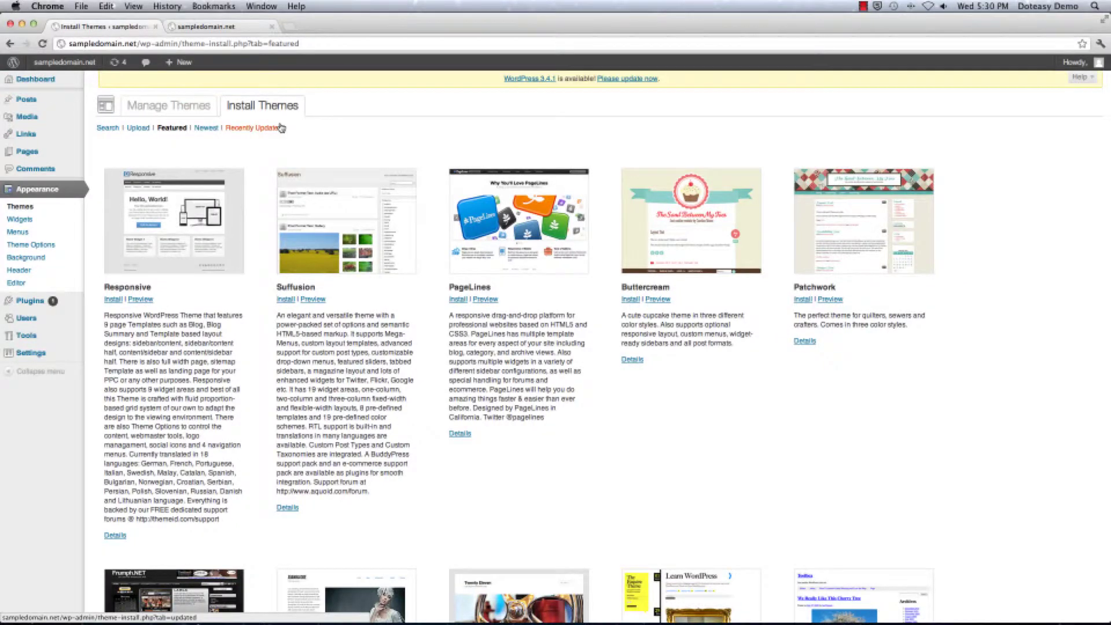
Install Buttercream 1.1 and confirm with Install Now.
left_click(628, 299)
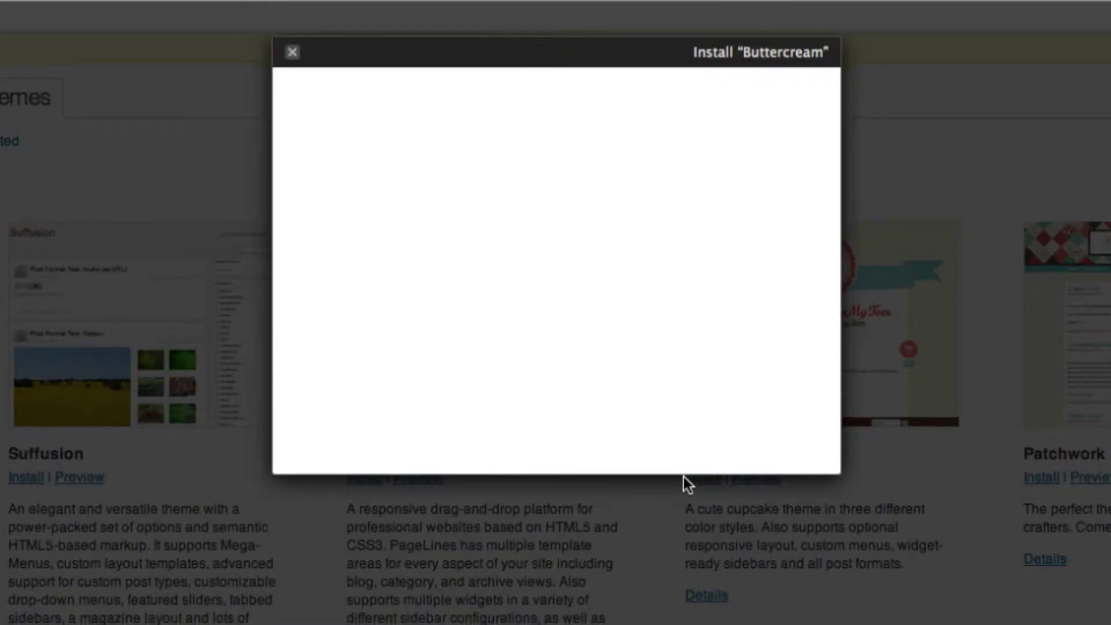
scroll(685, 478, "down", 1)
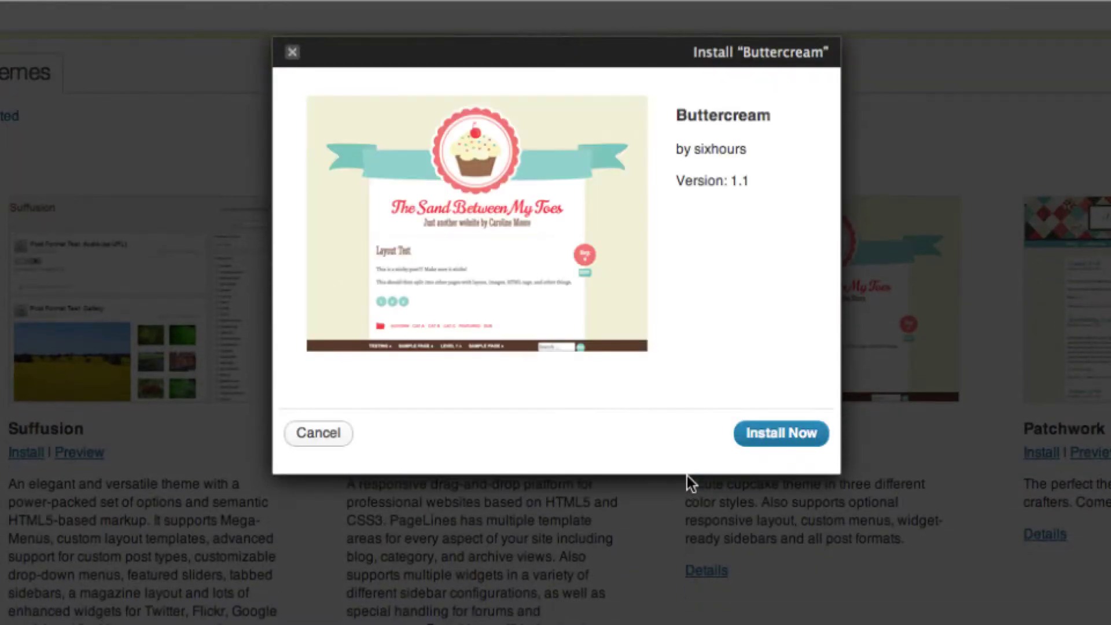
left_click(768, 440)
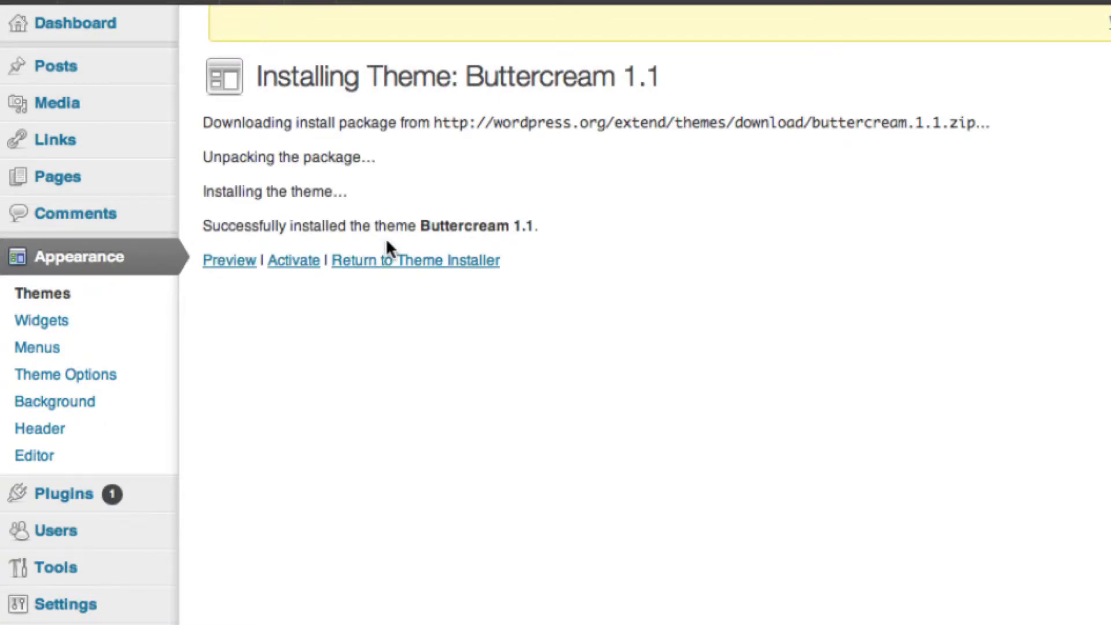
Activate Buttercream 1.1 and reload the sampledomain.net front page to see its cupcake header.
left_click(229, 261)
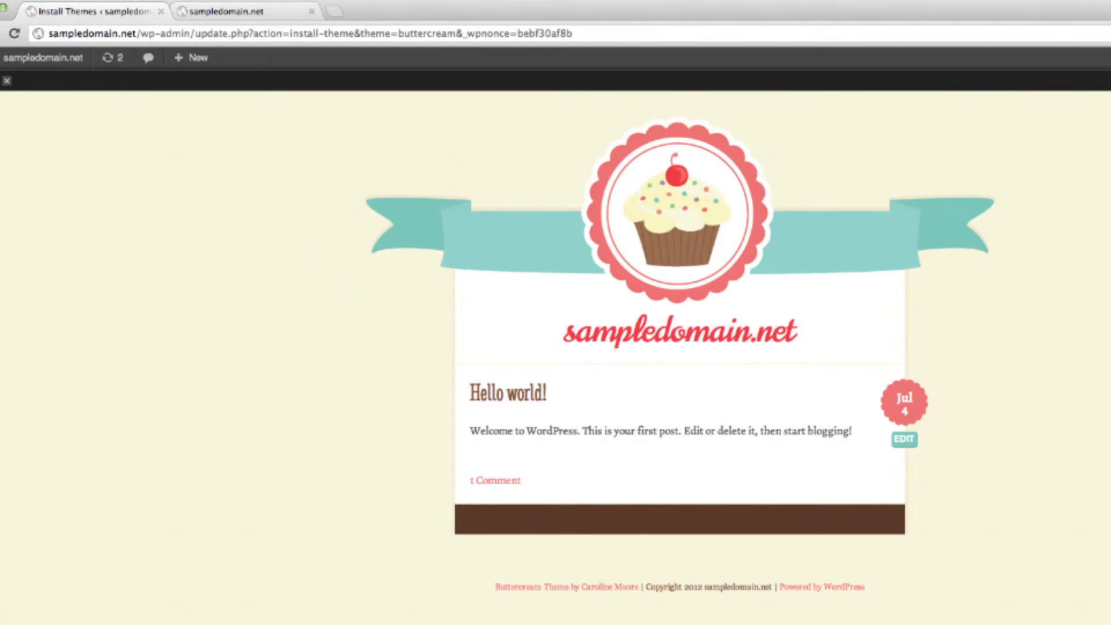
left_click(6, 81)
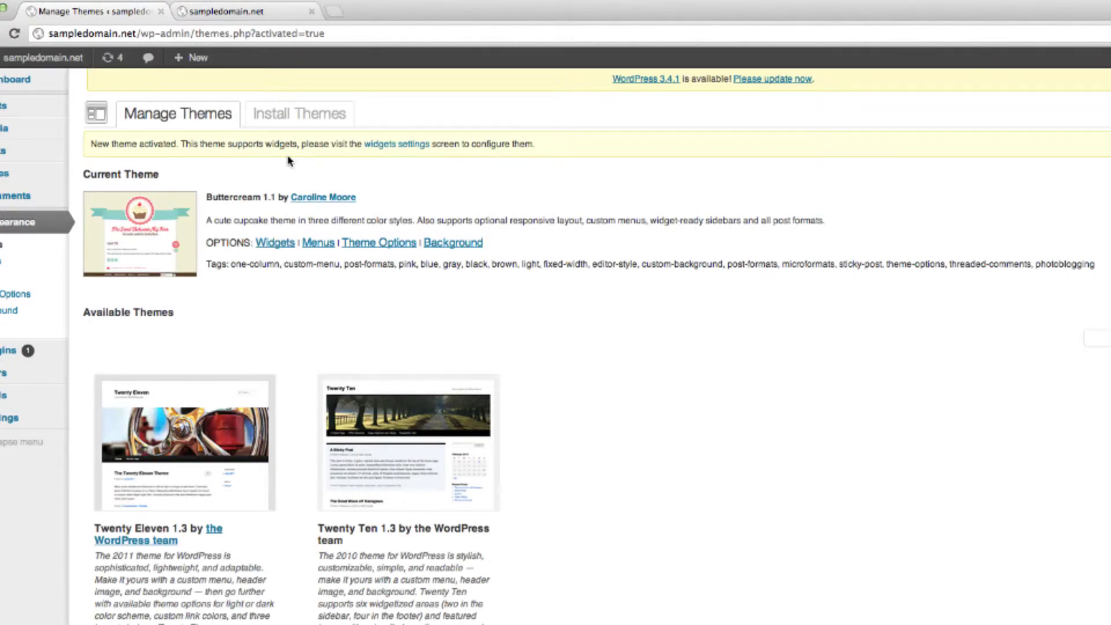
left_click(239, 12)
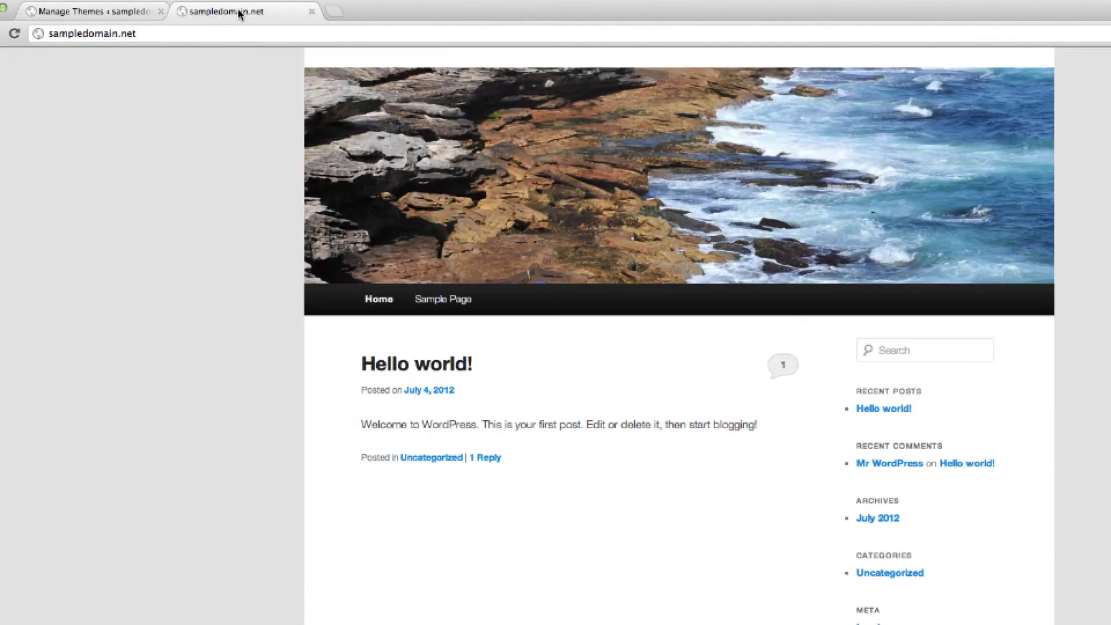
left_click(15, 36)
scroll(192, 156, "down", 5)
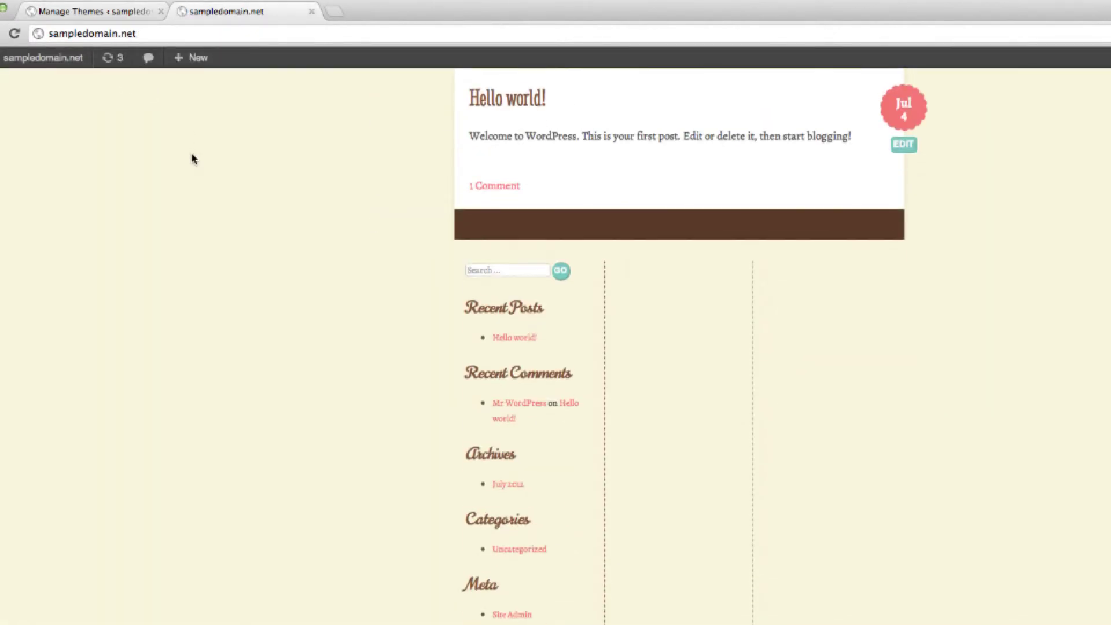
scroll(194, 159, "up", 8)
scroll(190, 158, "up", 2)
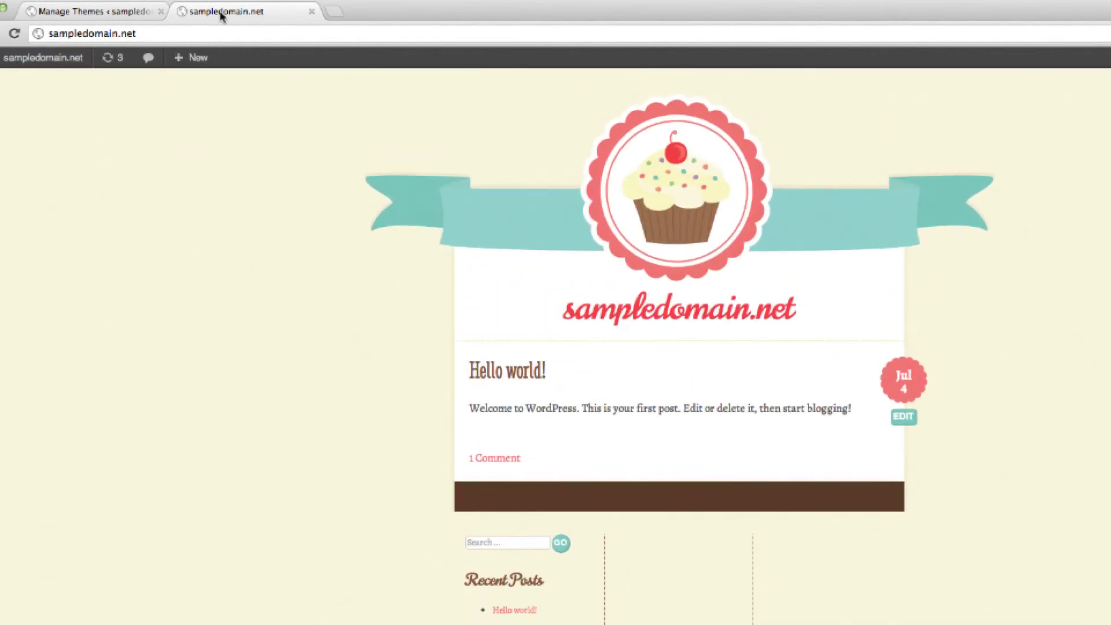
Return to the Manage Themes page, now listing Buttercream 1.1 as current.
left_click(80, 16)
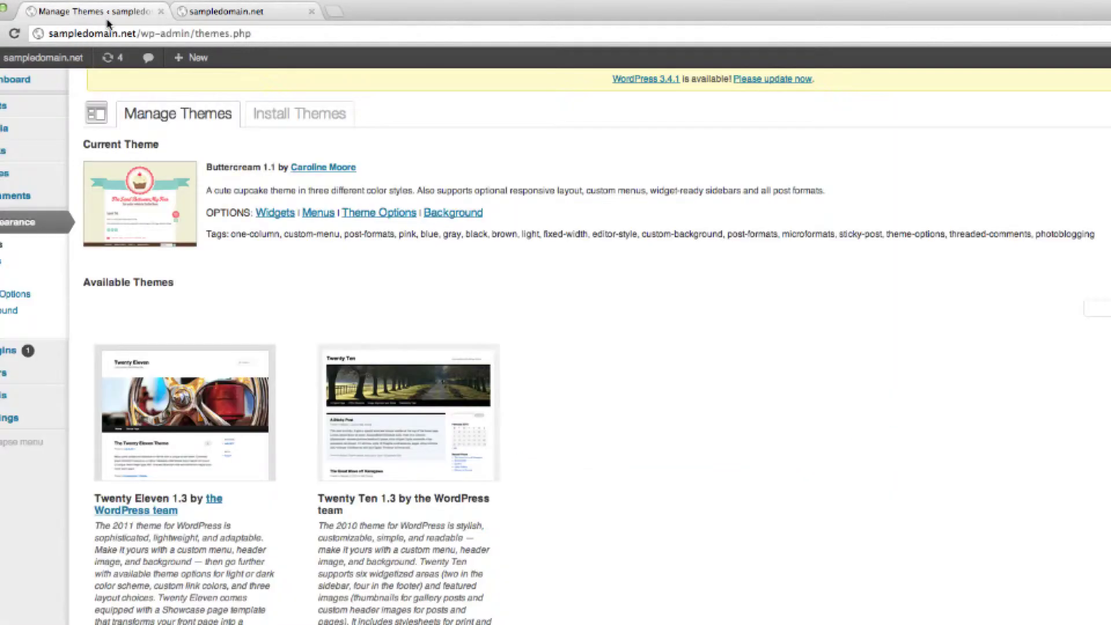